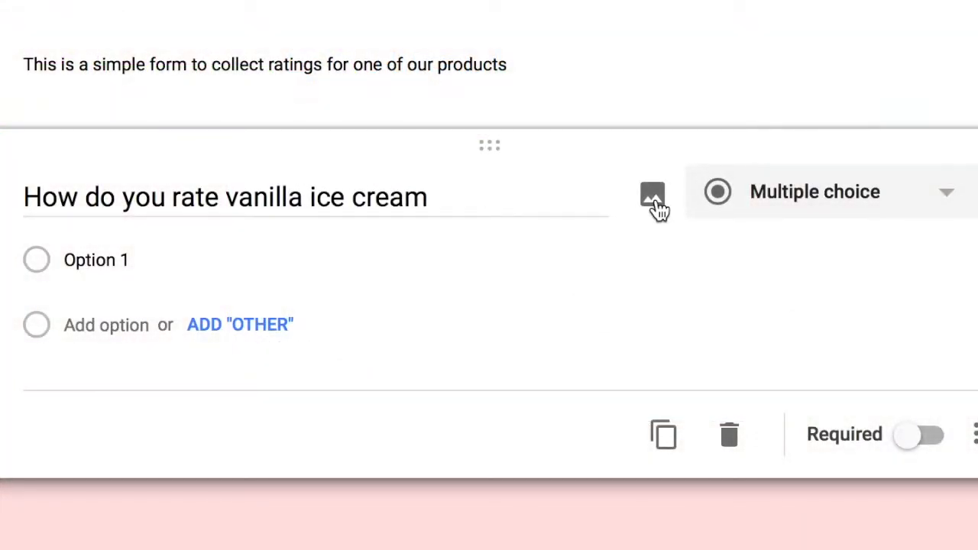
Search the web for "vanilla ice cream" images and insert the picture of scoops in a stemmed glass into the question.
{"action": "left_click", "coordinate": [654, 197]}
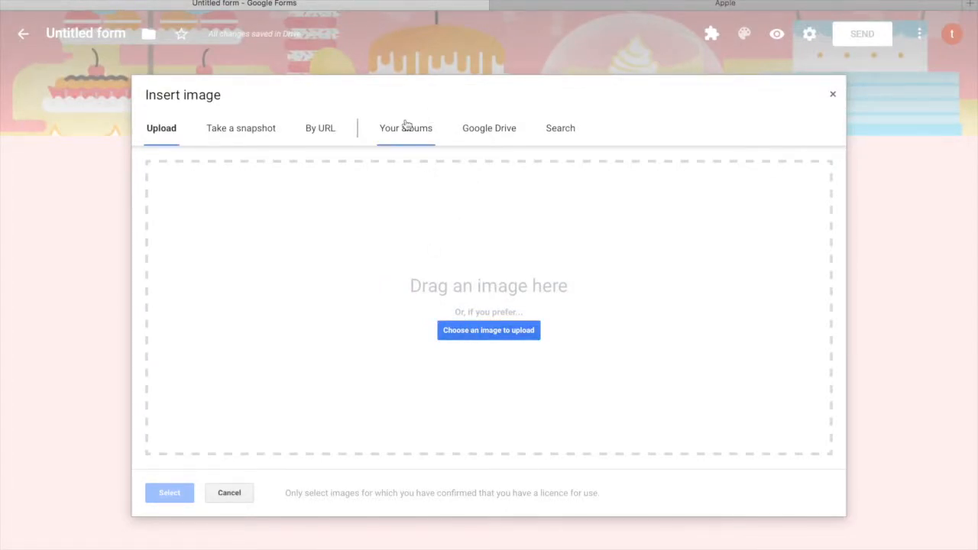
{"action": "left_click", "coordinate": [551, 128]}
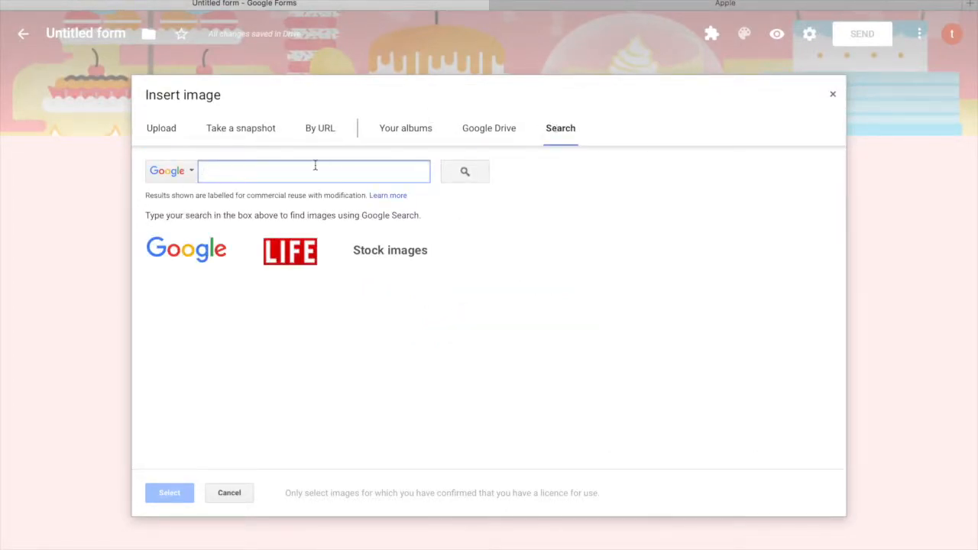
{"action": "type", "text": "vanilla ice cream"}
{"action": "key", "text": "Return"}
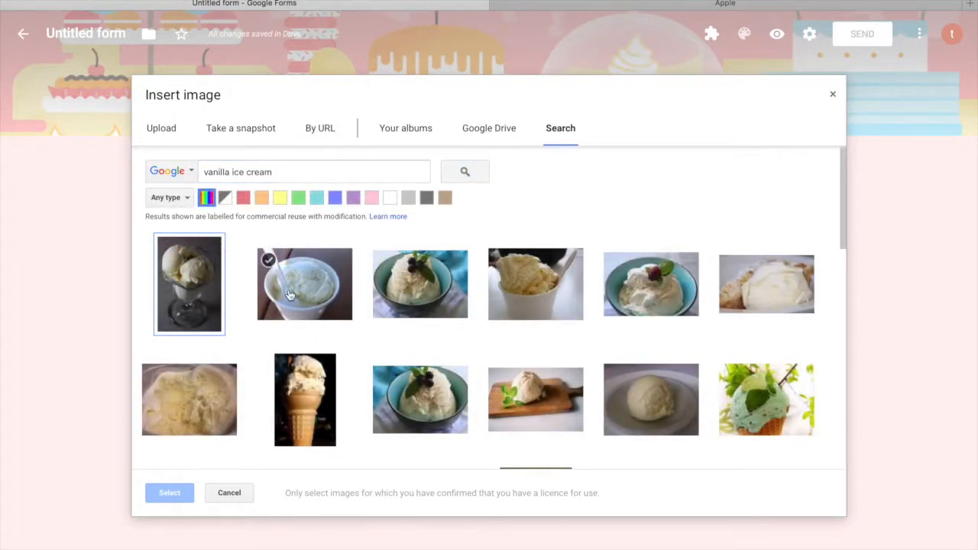
{"action": "left_click", "coordinate": [205, 294]}
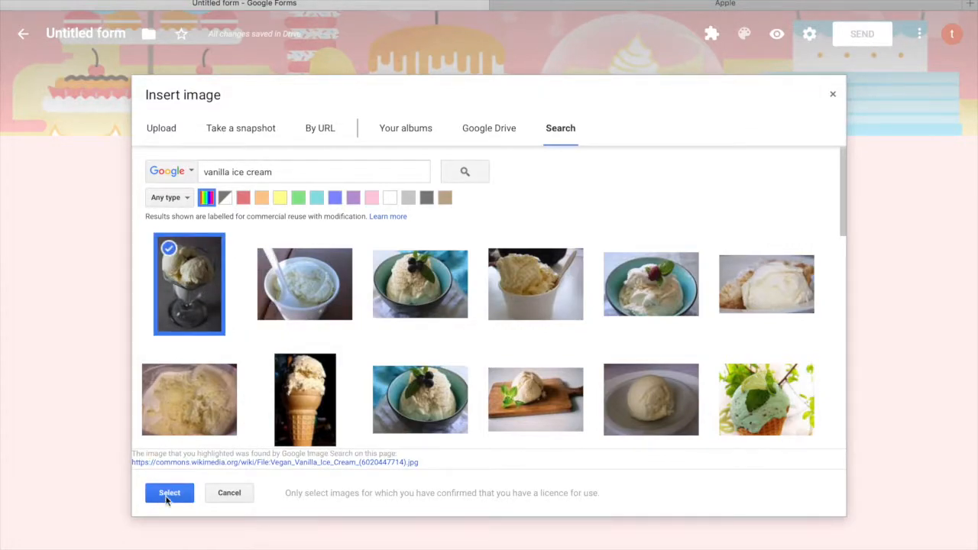
{"action": "left_click", "coordinate": [169, 492]}
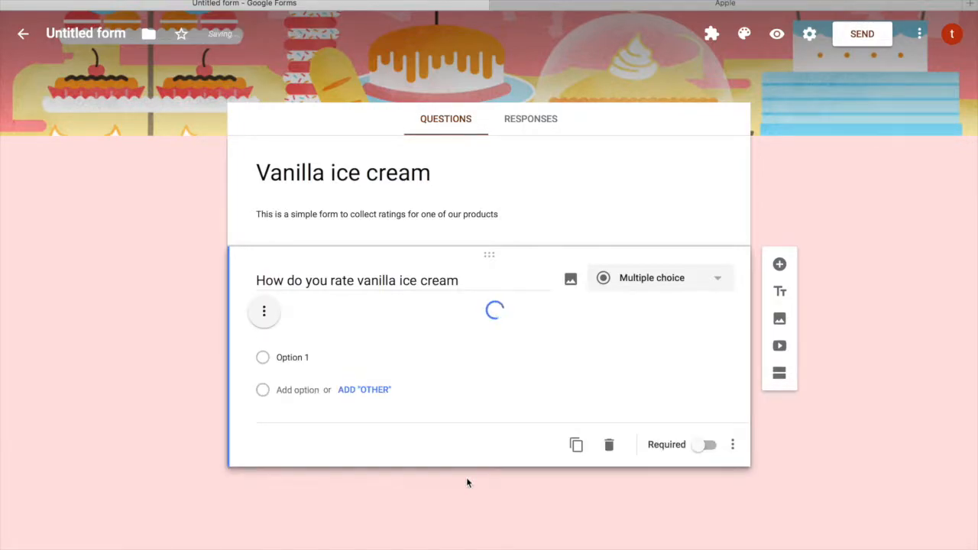
Add a caption field to the question's ice cream image.
{"action": "left_click", "coordinate": [265, 312]}
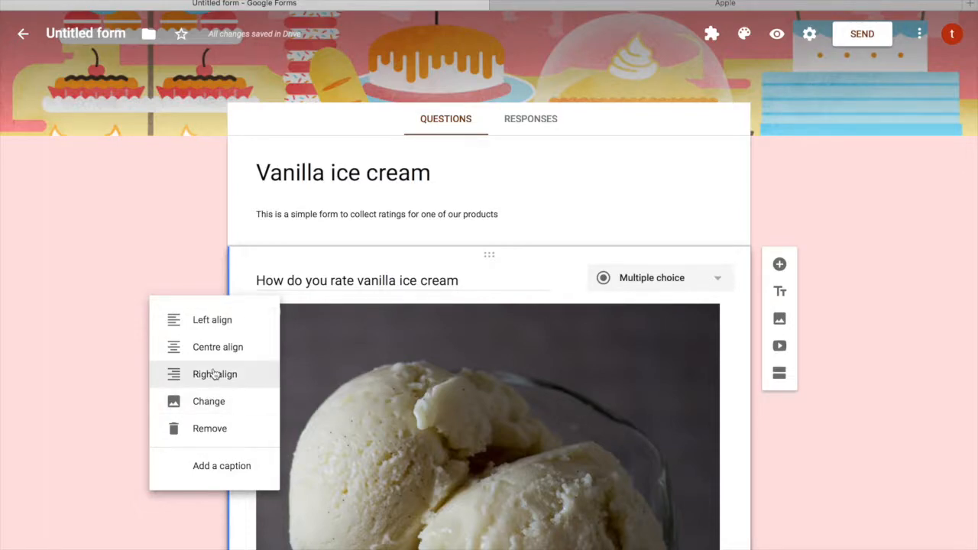
{"action": "left_click", "coordinate": [202, 479]}
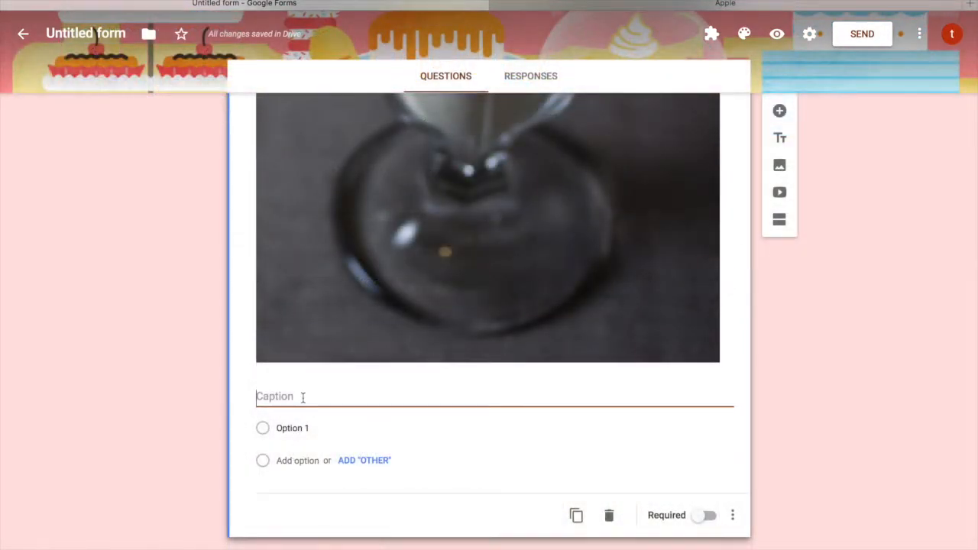
{"action": "left_click", "coordinate": [202, 385]}
Remove the caption field from the ice cream image.
{"action": "scroll", "coordinate": [202, 385], "scroll_direction": "up", "scroll_amount": 5}
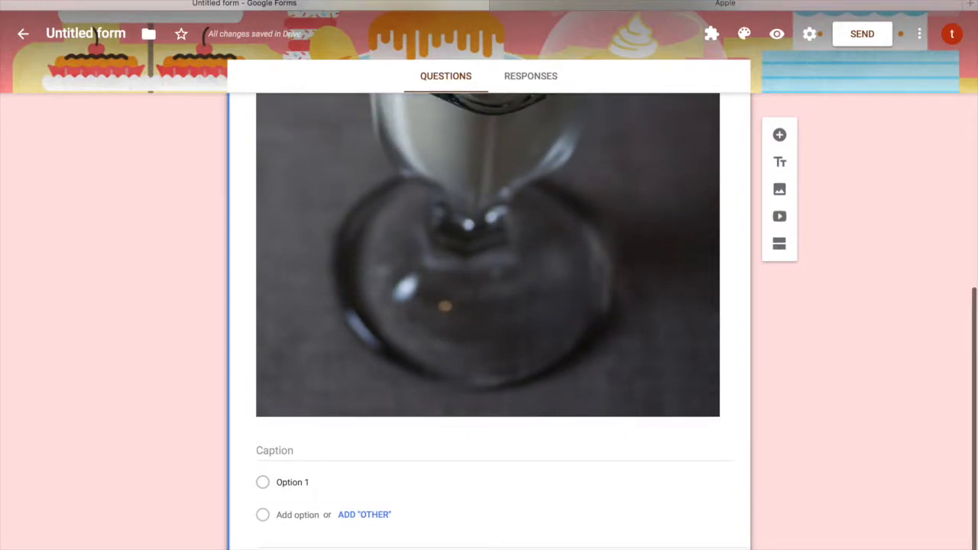
{"action": "scroll", "coordinate": [489, 321], "scroll_direction": "up", "scroll_amount": 4}
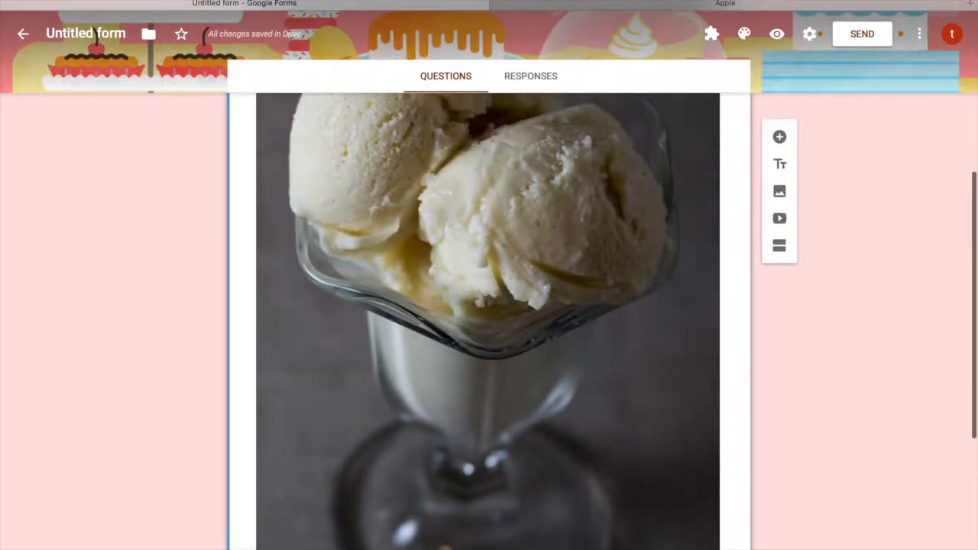
{"action": "left_click", "coordinate": [265, 162]}
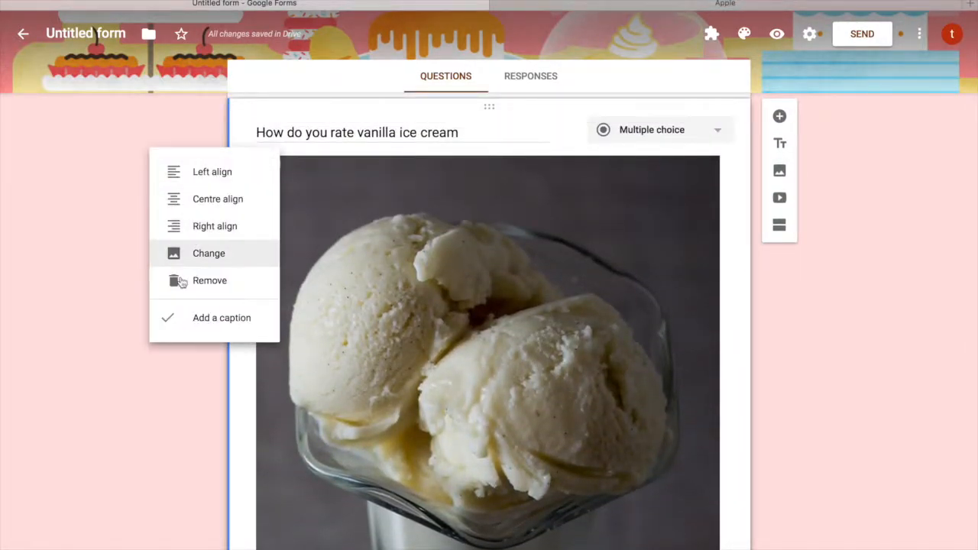
{"action": "left_click", "coordinate": [175, 318]}
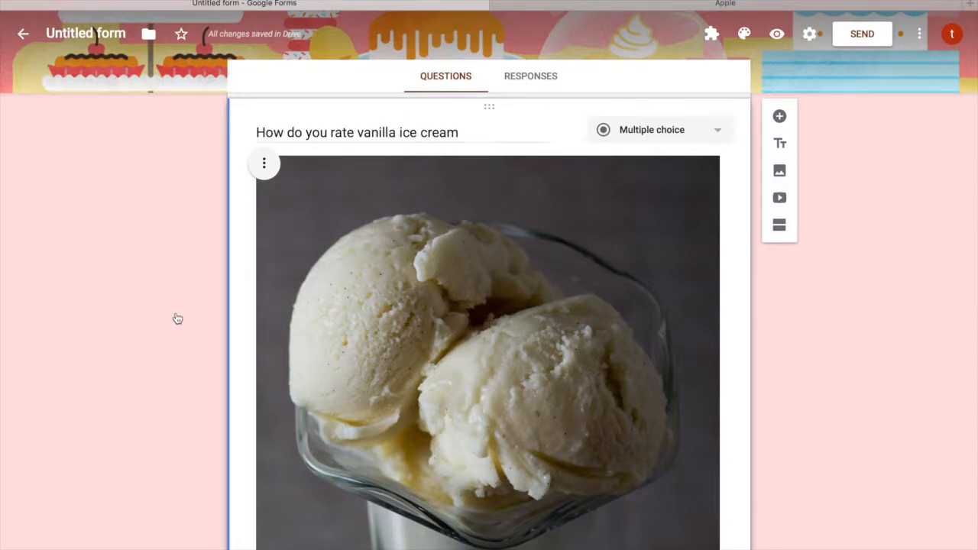
Centre align the ice cream image in the question.
{"action": "left_click", "coordinate": [265, 164]}
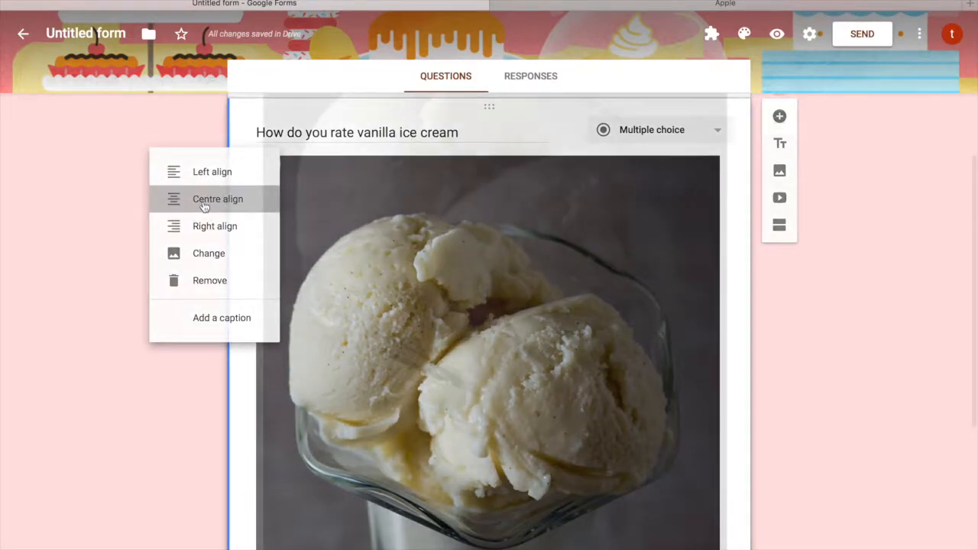
{"action": "left_click", "coordinate": [204, 200]}
{"action": "scroll", "coordinate": [203, 207], "scroll_direction": "down", "scroll_amount": 8}
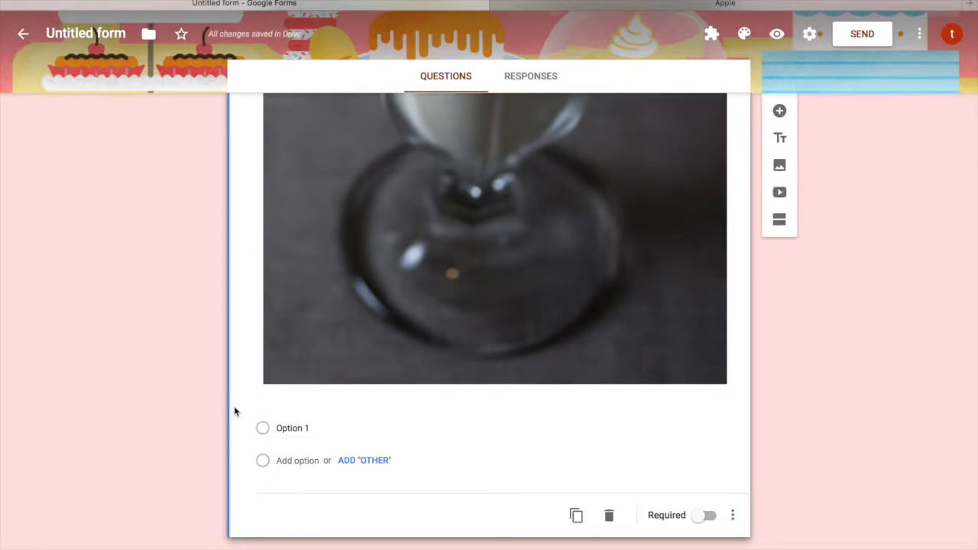
Change the type of the question "How do you rate vanilla ice cream" to Linear scale.
{"action": "scroll", "coordinate": [184, 395], "scroll_direction": "up", "scroll_amount": 5}
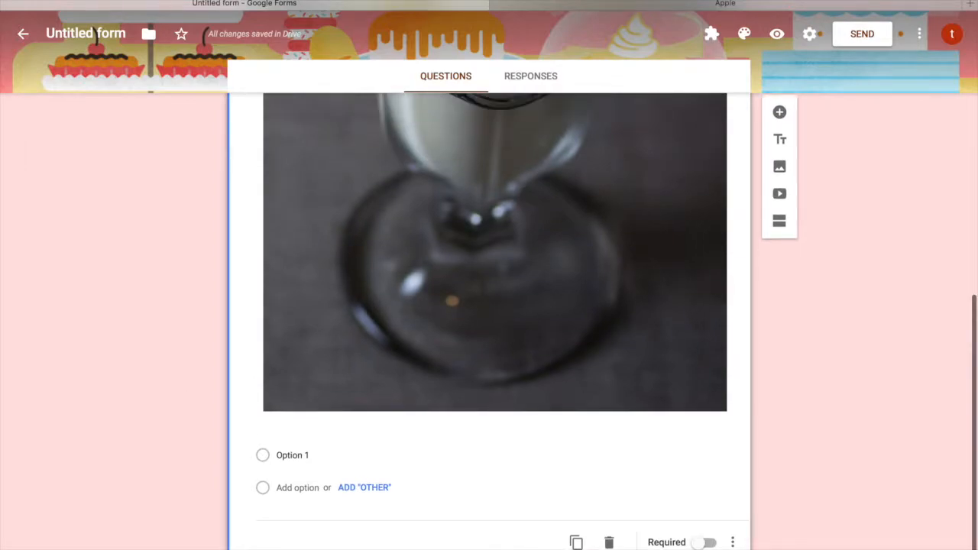
{"action": "scroll", "coordinate": [489, 320], "scroll_direction": "up", "scroll_amount": 3}
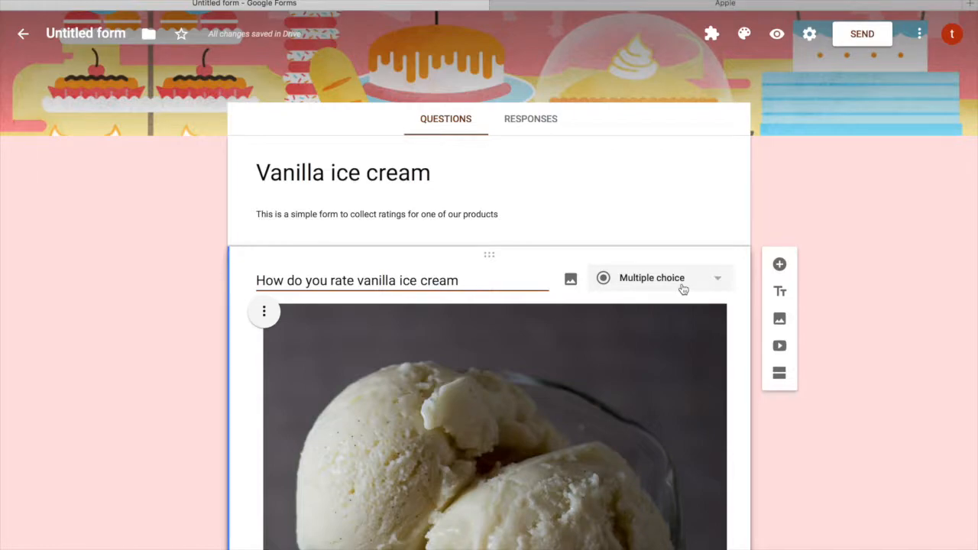
{"action": "left_click", "coordinate": [683, 288]}
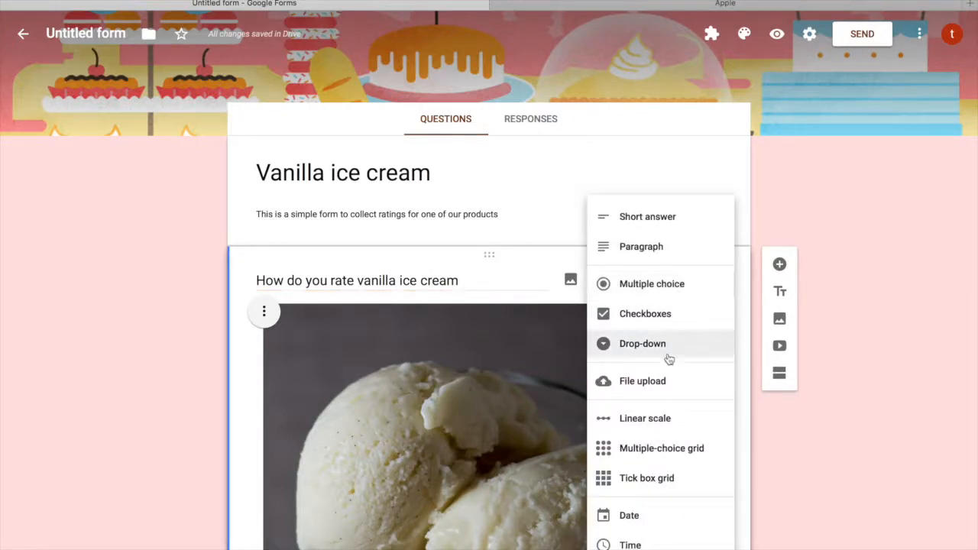
{"action": "left_click", "coordinate": [664, 427]}
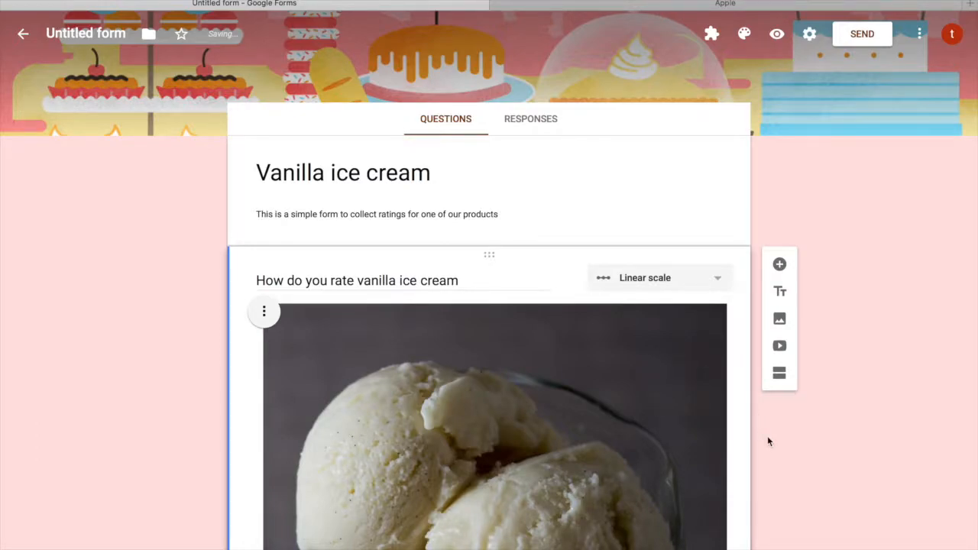
Label the linear scale's value 1 as "bad" and value 5 as "good".
{"action": "scroll", "coordinate": [767, 441], "scroll_direction": "down", "scroll_amount": 5}
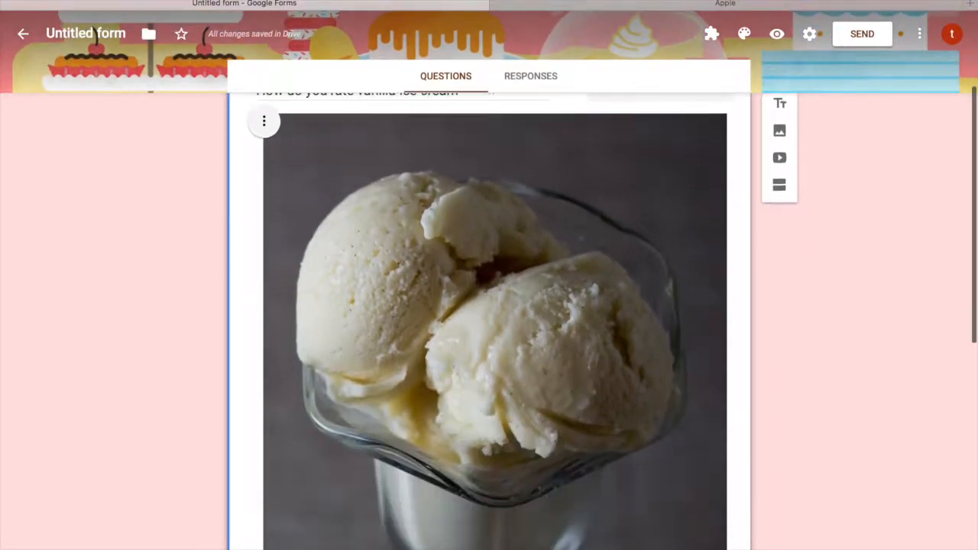
{"action": "scroll", "coordinate": [495, 321], "scroll_direction": "down", "scroll_amount": 7}
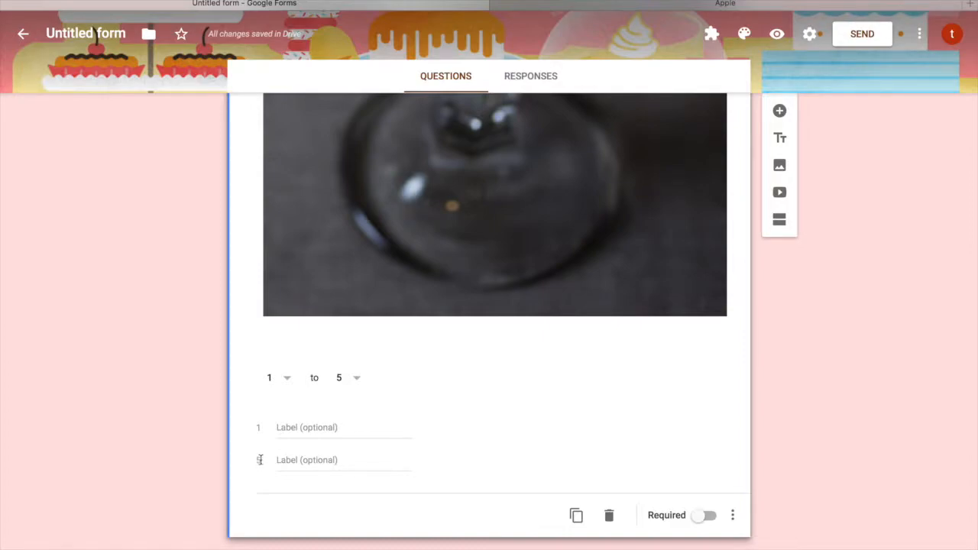
{"action": "left_click", "coordinate": [297, 428]}
{"action": "type", "text": "bad"}
{"action": "key", "text": "Tab"}
{"action": "type", "text": "good"}
{"action": "left_click", "coordinate": [764, 438]}
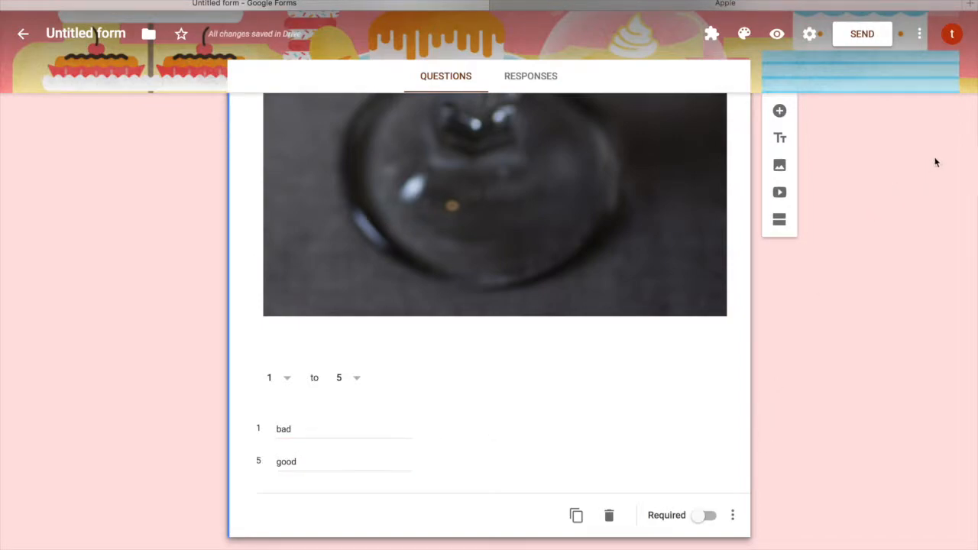
Preview the form and try out the ratings 5 and 1 on the scale.
{"action": "left_click", "coordinate": [776, 35]}
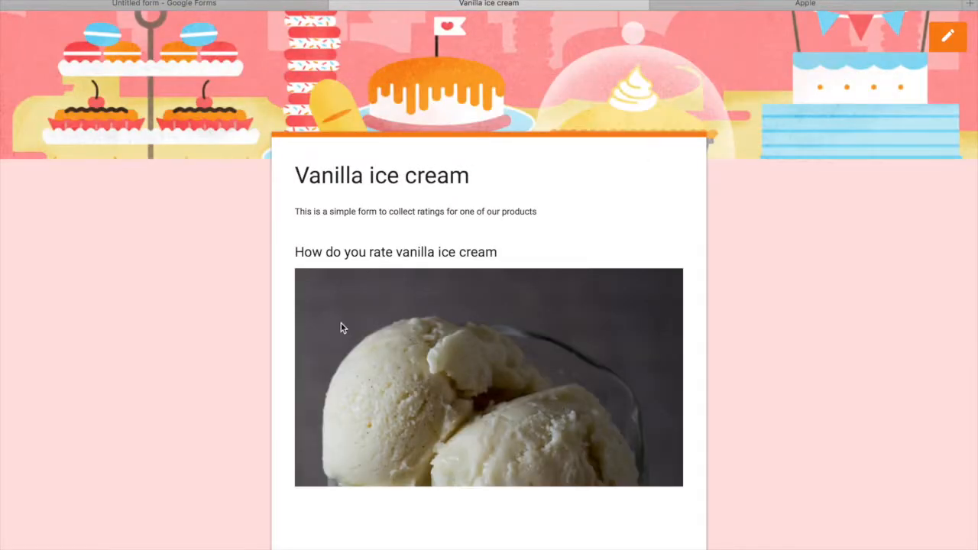
{"action": "scroll", "coordinate": [751, 319], "scroll_direction": "down", "scroll_amount": 3}
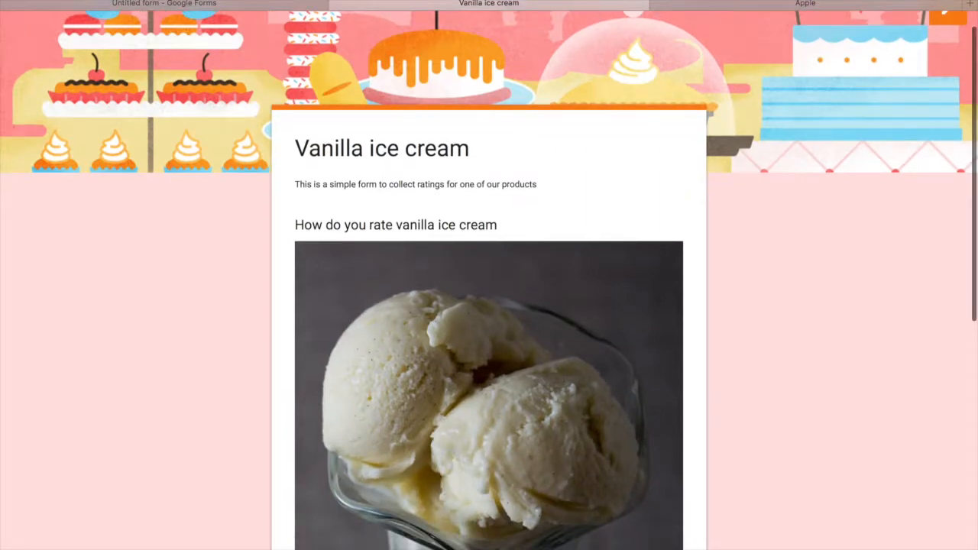
{"action": "scroll", "coordinate": [746, 325], "scroll_direction": "down", "scroll_amount": 6}
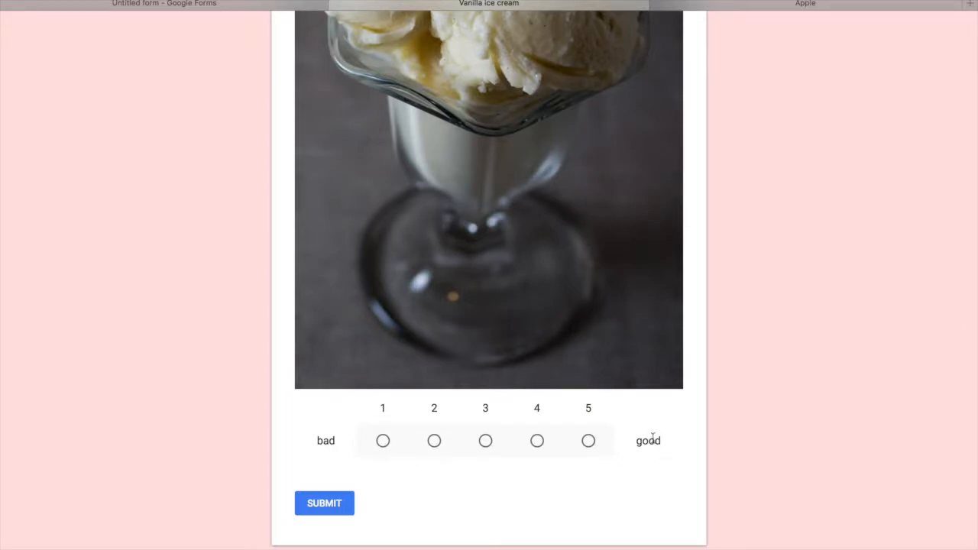
{"action": "left_click", "coordinate": [589, 443]}
{"action": "left_click", "coordinate": [384, 443]}
Return to the form editor and replace the scale labels with a sad face emoji for 1 and a smiling face emoji for 5.
{"action": "left_click", "coordinate": [252, 5]}
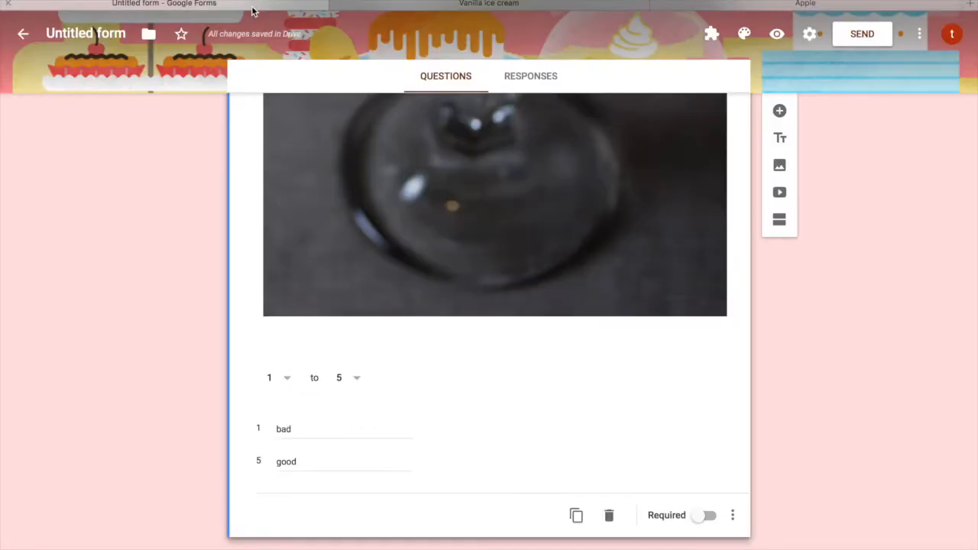
{"action": "double_click", "coordinate": [304, 430]}
{"action": "key", "text": "BackSpace"}
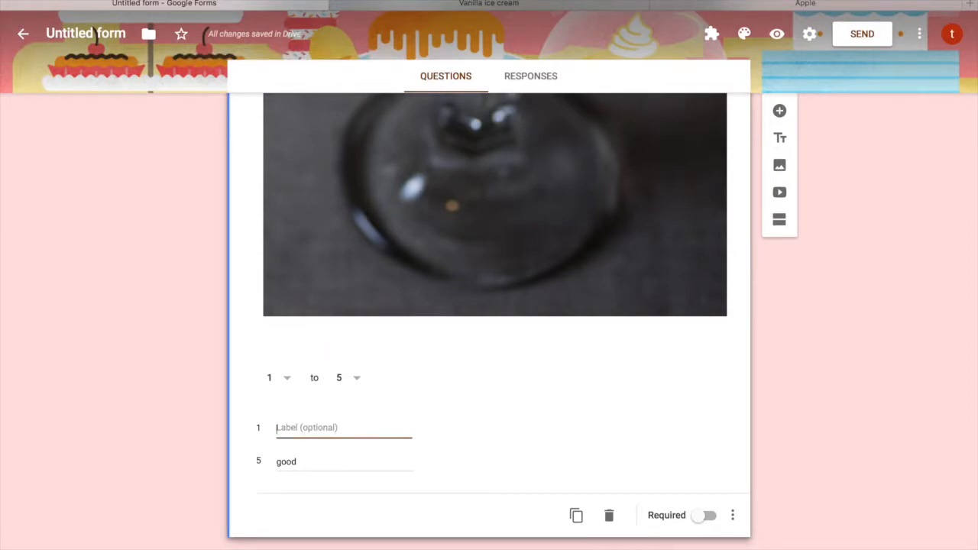
{"action": "double_click", "coordinate": [301, 460]}
{"action": "key", "text": "BackSpace"}
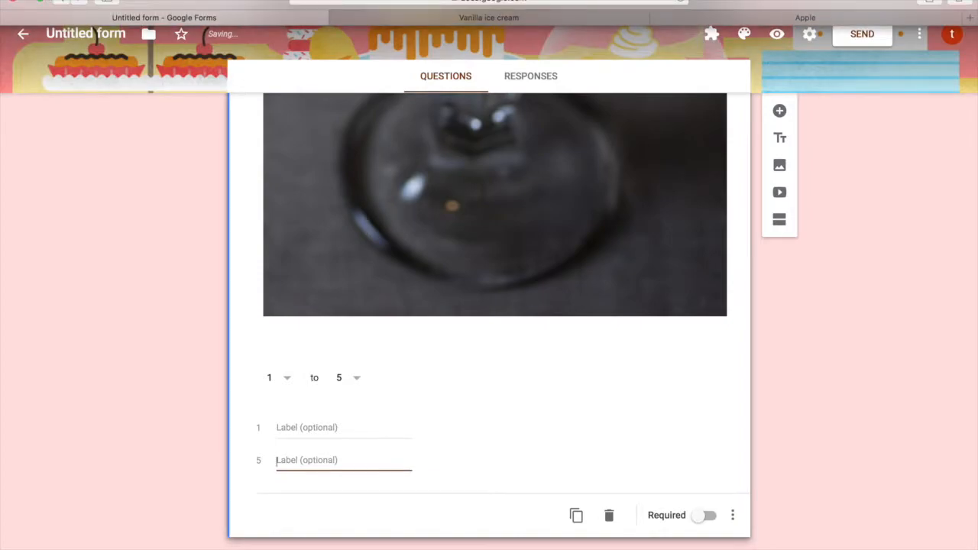
{"action": "key", "text": "ctrl+super+space"}
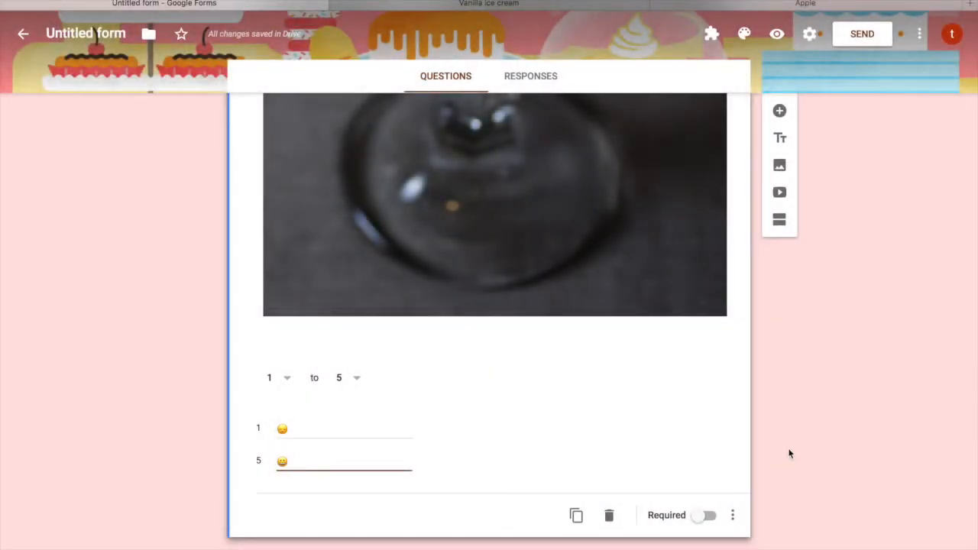
{"action": "left_click", "coordinate": [790, 454]}
Add a new question below the rating scale titled "Write a review for vanilla ice cream".
{"action": "scroll", "coordinate": [790, 454], "scroll_direction": "up", "scroll_amount": 3}
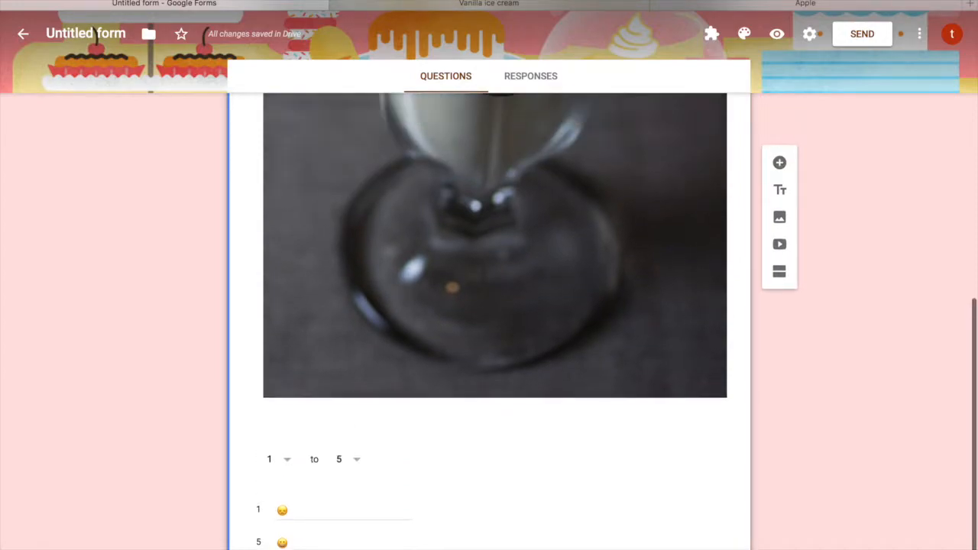
{"action": "scroll", "coordinate": [790, 451], "scroll_direction": "up", "scroll_amount": 1}
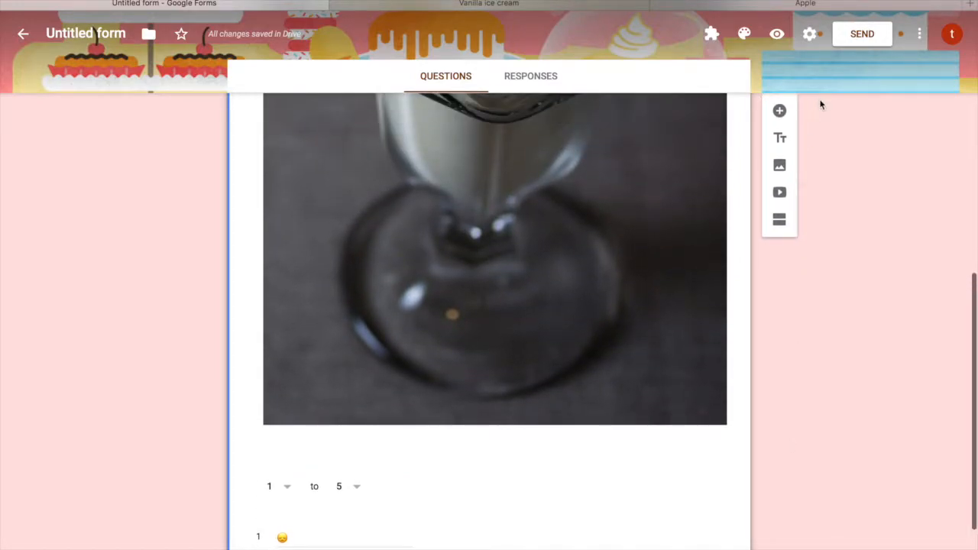
{"action": "left_click", "coordinate": [780, 112]}
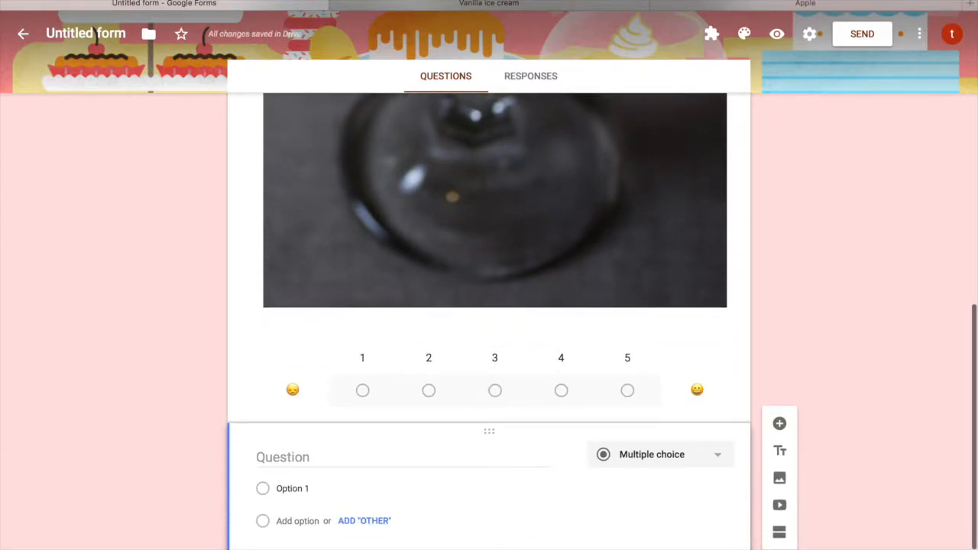
{"action": "left_click", "coordinate": [312, 400]}
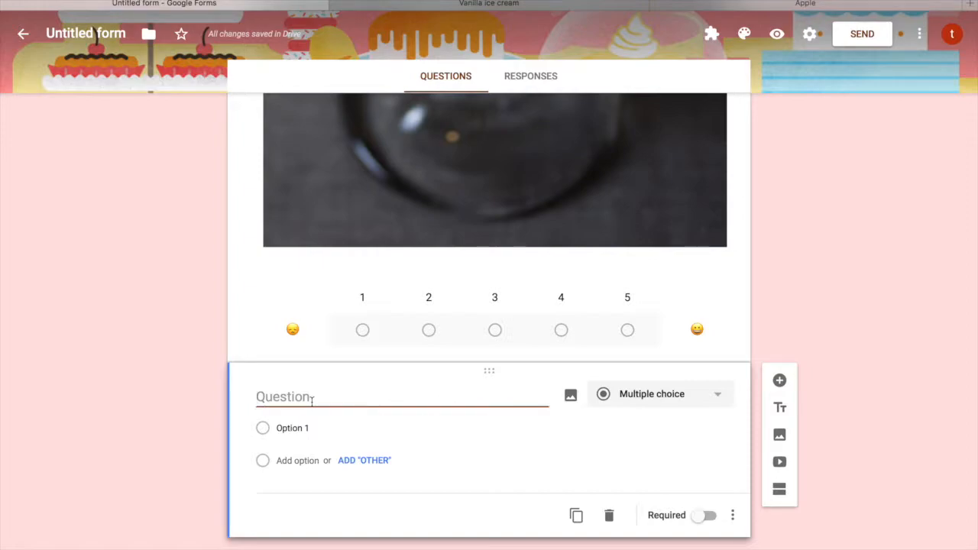
{"action": "type", "text": "Write a revi"}
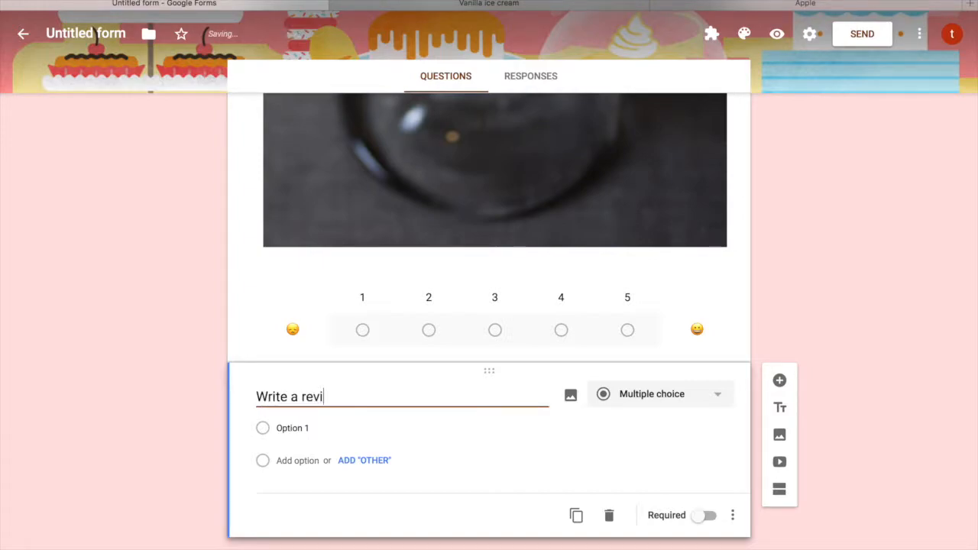
{"action": "type", "text": "ew for vanilla ice cream"}
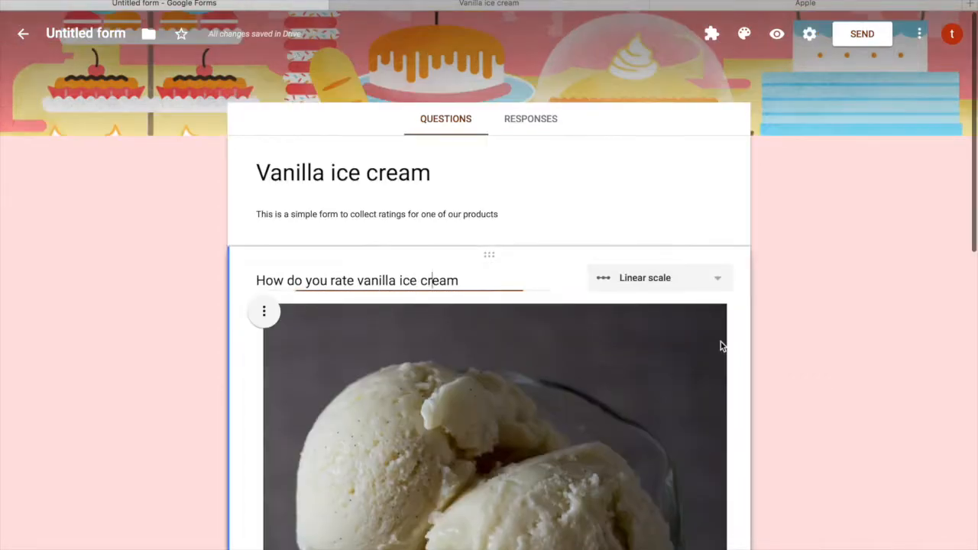
Make the question "How do you rate vanilla ice cream" required.
{"action": "left_click", "coordinate": [718, 345]}
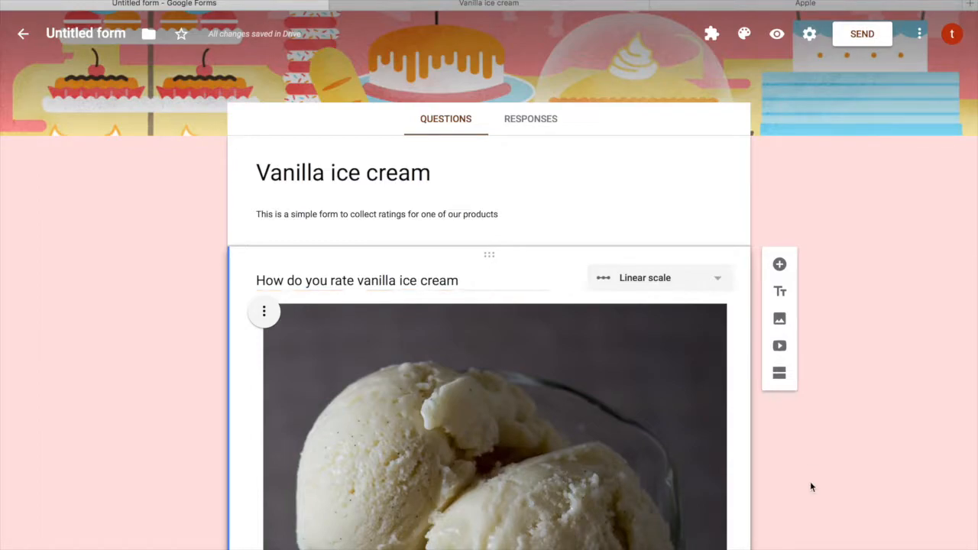
{"action": "scroll", "coordinate": [810, 482], "scroll_direction": "down", "scroll_amount": 3}
{"action": "scroll", "coordinate": [810, 481], "scroll_direction": "down", "scroll_amount": 10}
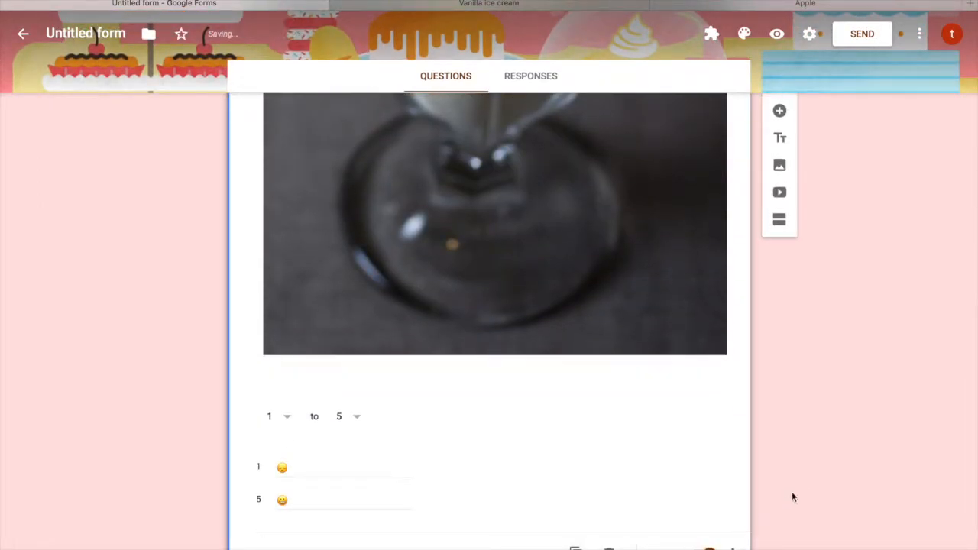
Review the finished form's questions, then open its sending options and select the email recipient field.
{"action": "scroll", "coordinate": [807, 497], "scroll_direction": "down", "scroll_amount": 3}
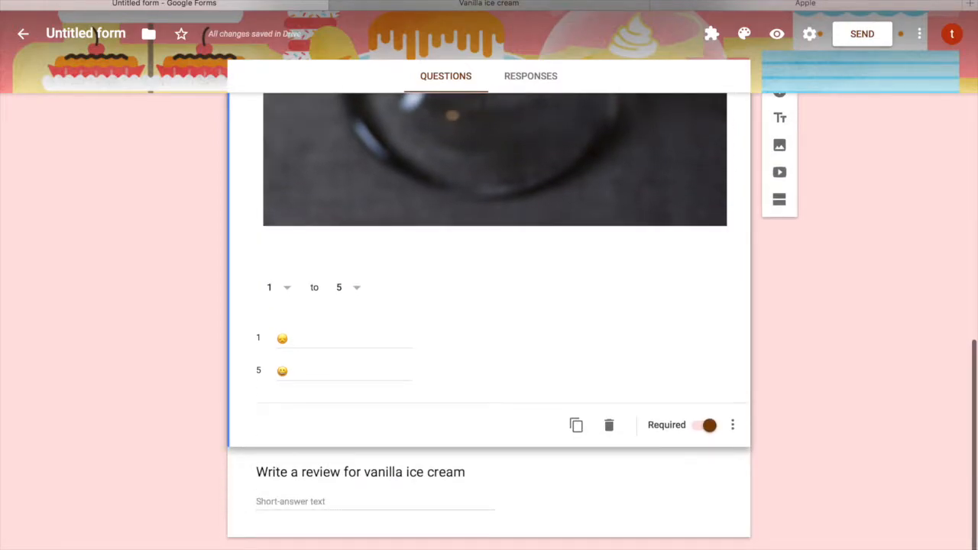
{"action": "scroll", "coordinate": [807, 497], "scroll_direction": "up", "scroll_amount": 9}
{"action": "scroll", "coordinate": [489, 321], "scroll_direction": "up", "scroll_amount": 5}
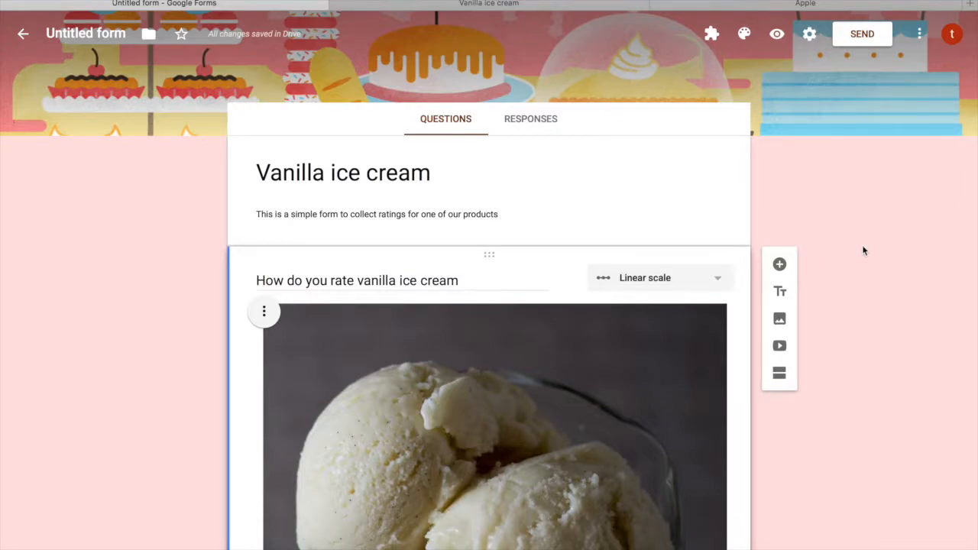
{"action": "left_click", "coordinate": [858, 36]}
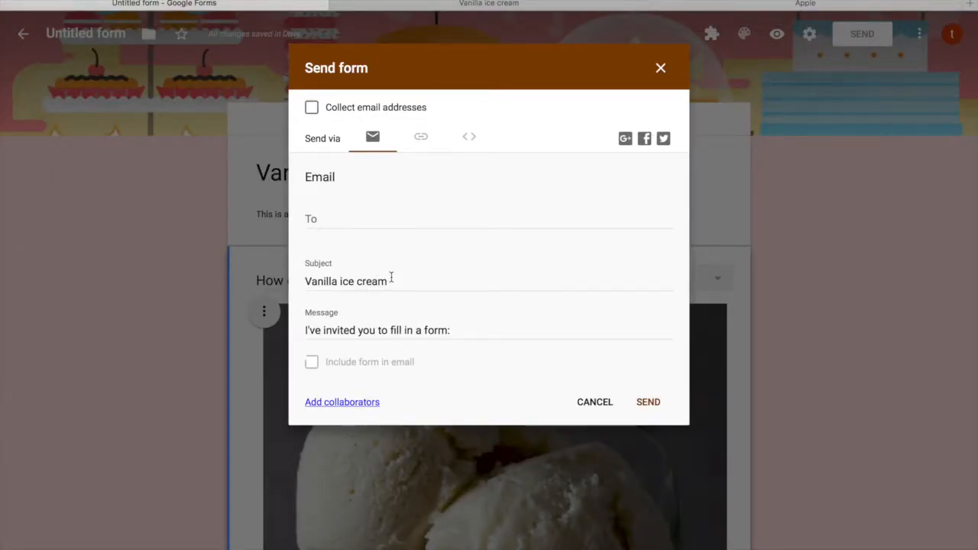
{"action": "left_click", "coordinate": [314, 219]}
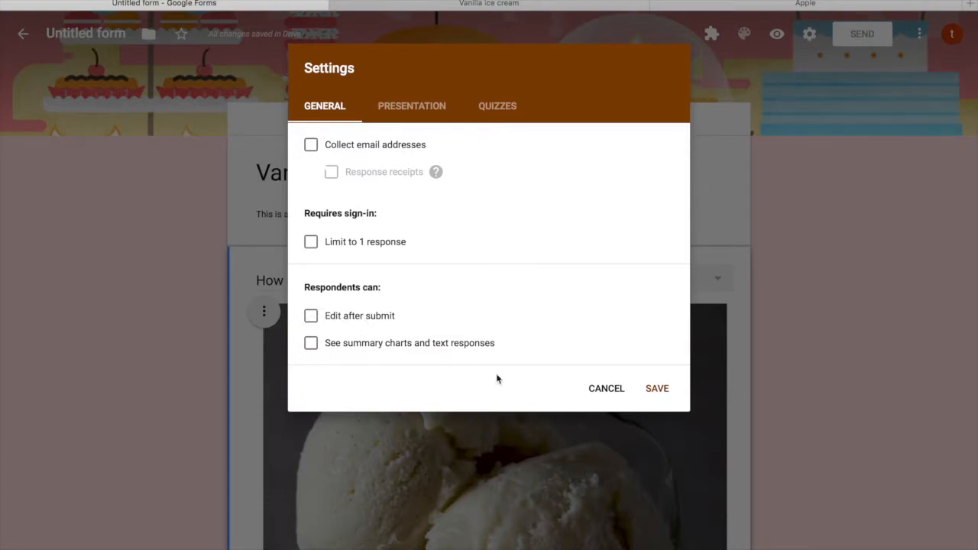
Dismiss the form settings without saving and open the options for sending the form by email.
{"action": "left_click", "coordinate": [594, 390]}
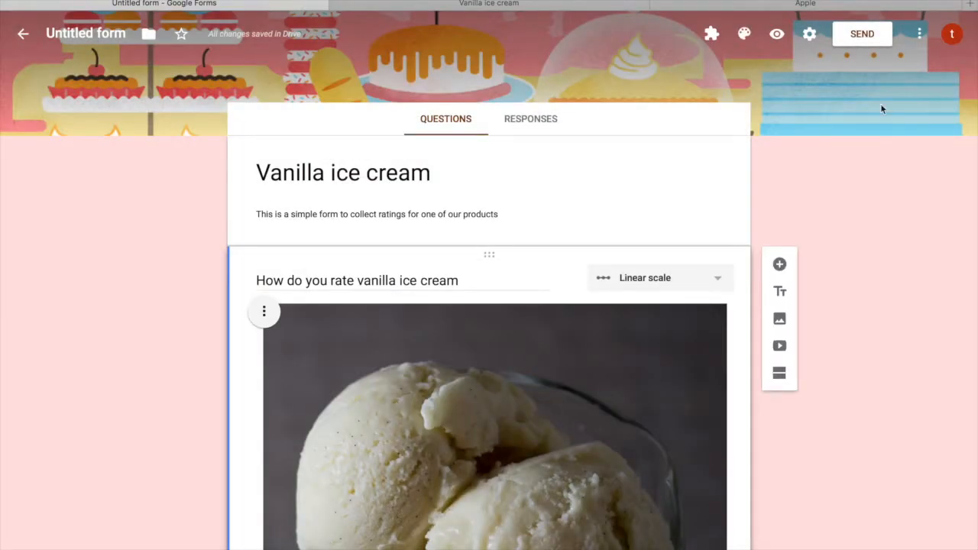
{"action": "left_click", "coordinate": [861, 34]}
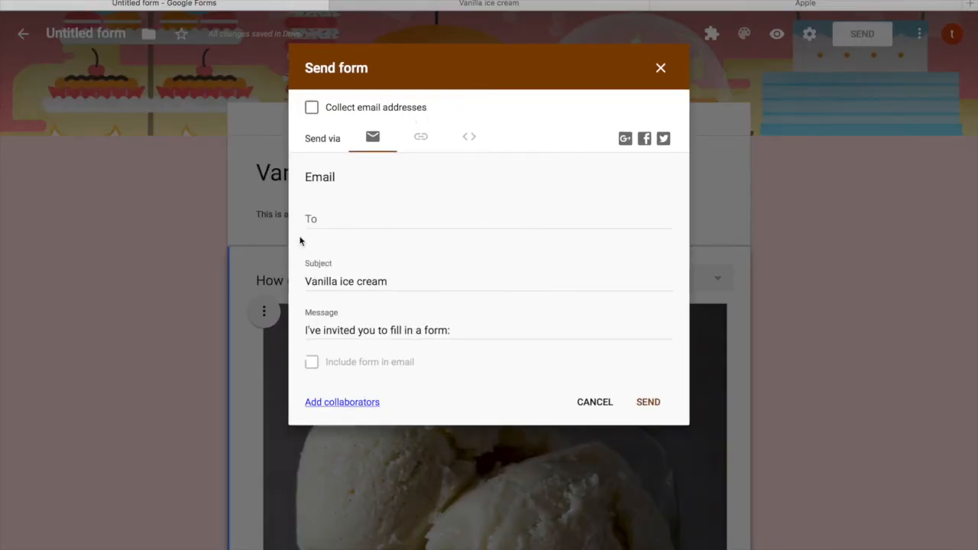